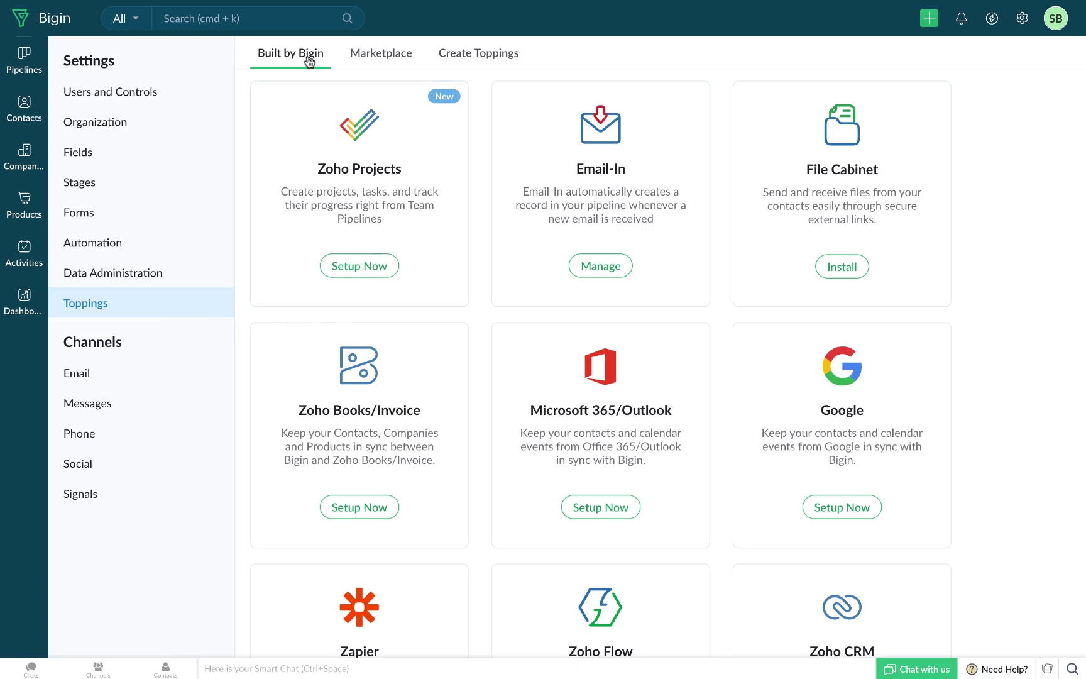
Step: Set up the Zoho Projects integration using Your Portal, selecting your own portal and proceeding
{"action": "left_click", "coordinate": [366, 277]}
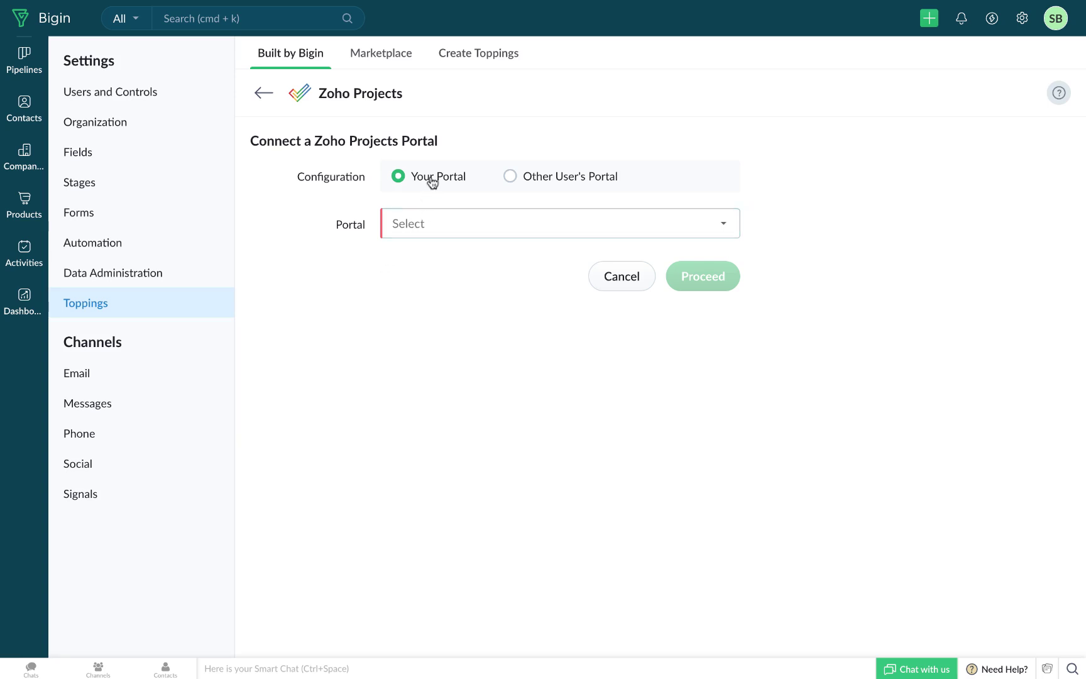
{"action": "left_click", "coordinate": [525, 184]}
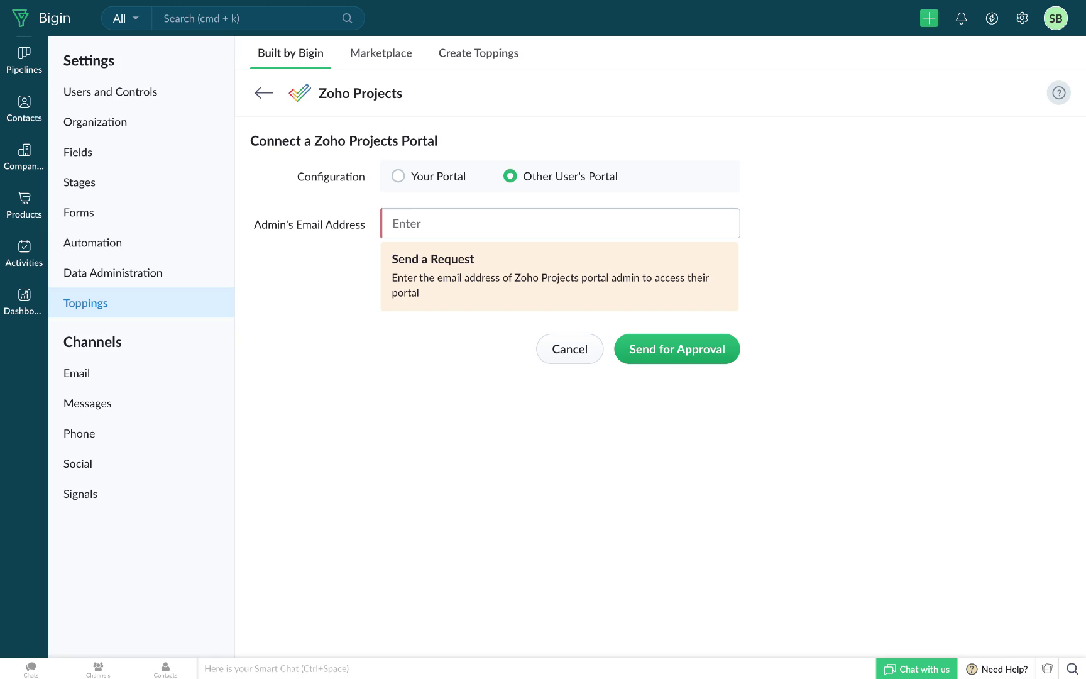
{"action": "left_click", "coordinate": [434, 178]}
{"action": "left_click", "coordinate": [444, 225]}
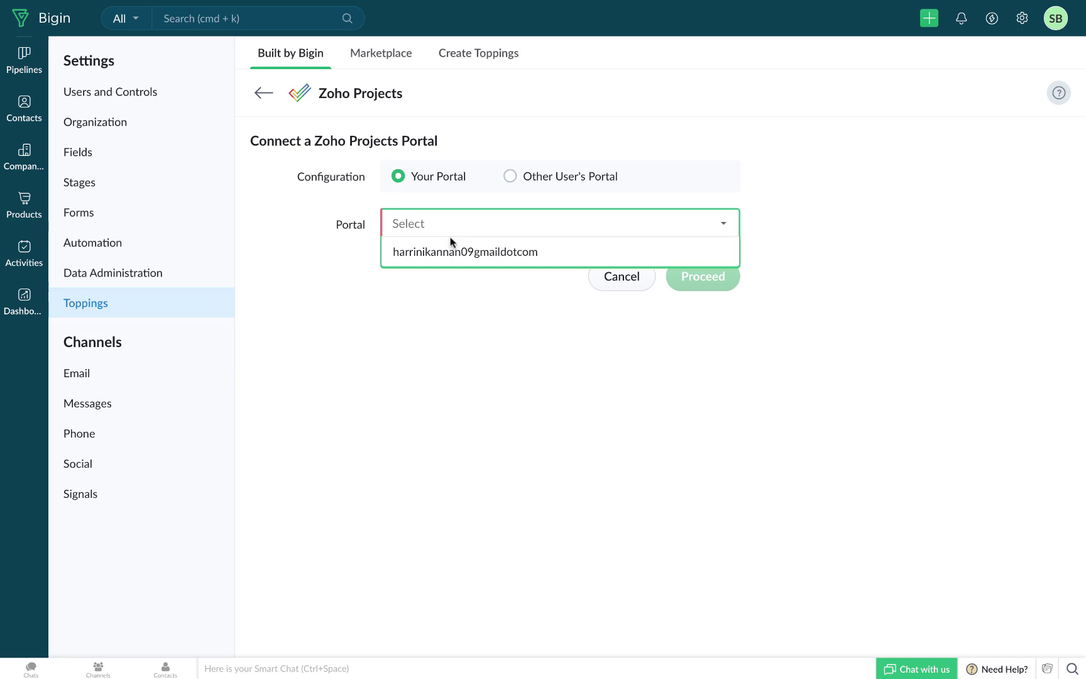
{"action": "left_click", "coordinate": [457, 252]}
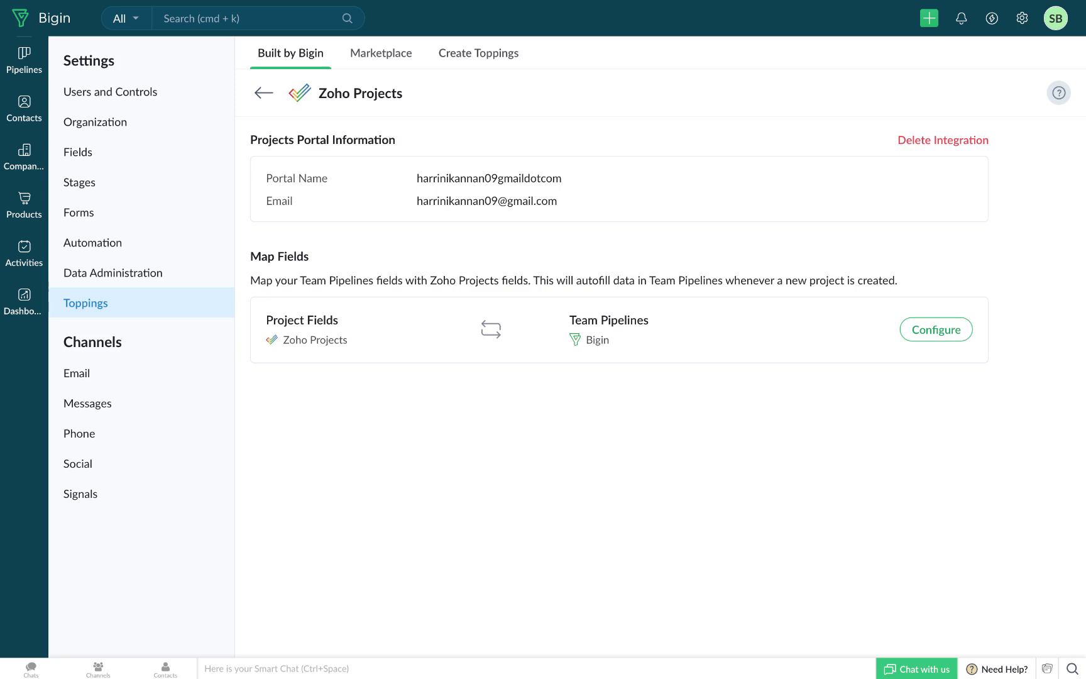
Step: Map Freelancers fields: Description to Description, End Date to Closing Date, Start Date -None-, and save
{"action": "left_click", "coordinate": [948, 334]}
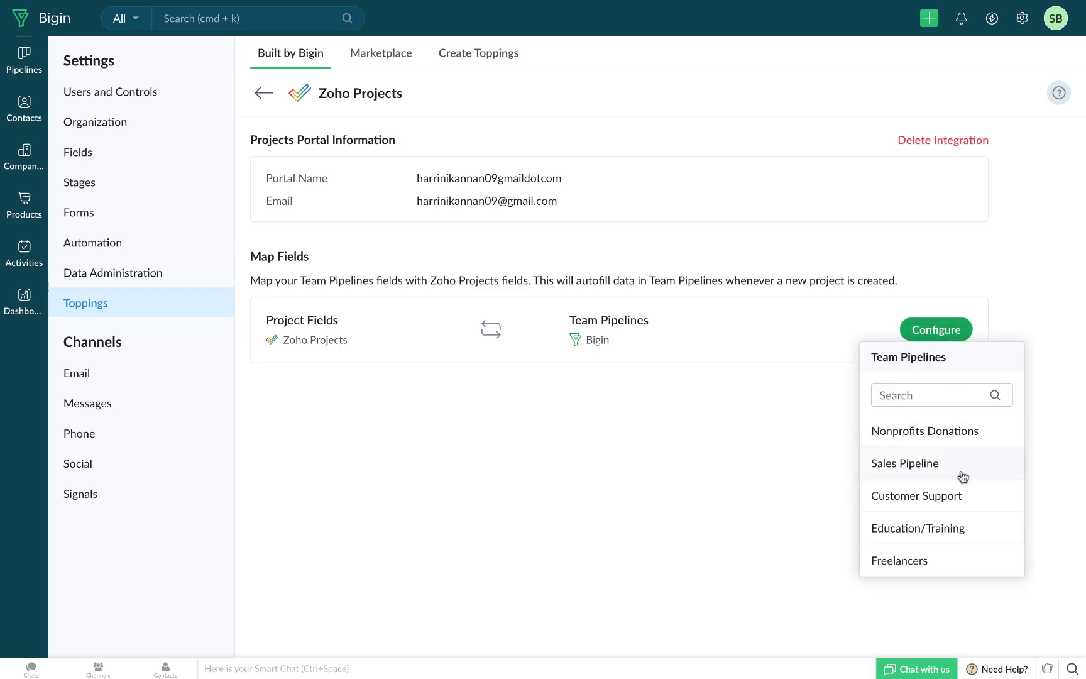
{"action": "left_click", "coordinate": [947, 567]}
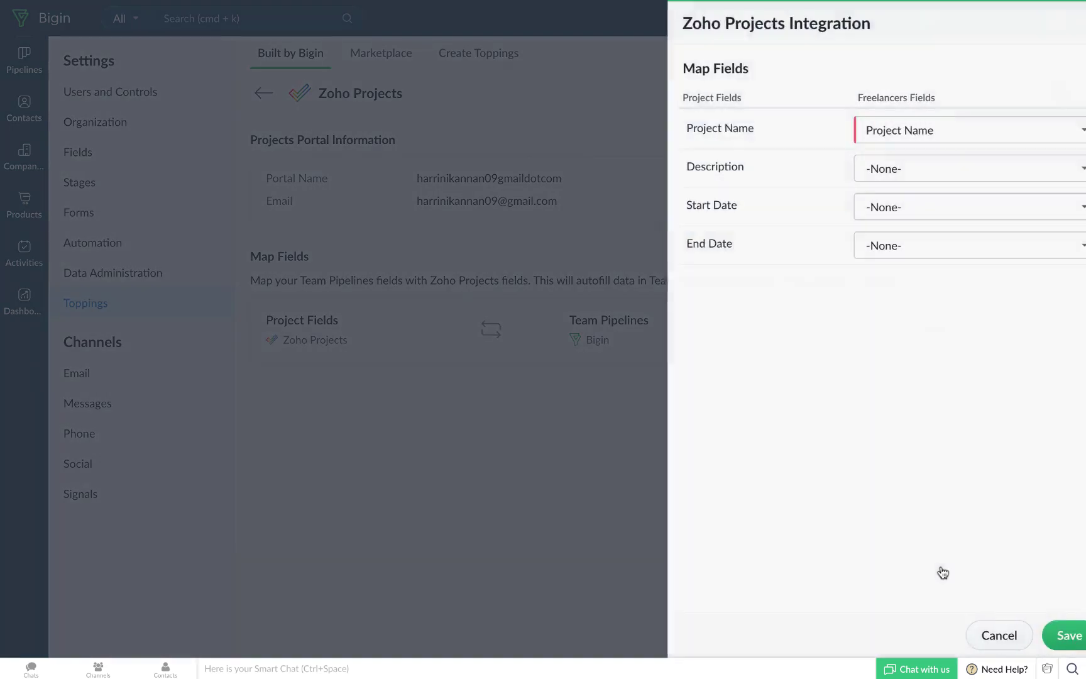
{"action": "left_click", "coordinate": [1043, 168]}
{"action": "left_click", "coordinate": [1031, 226]}
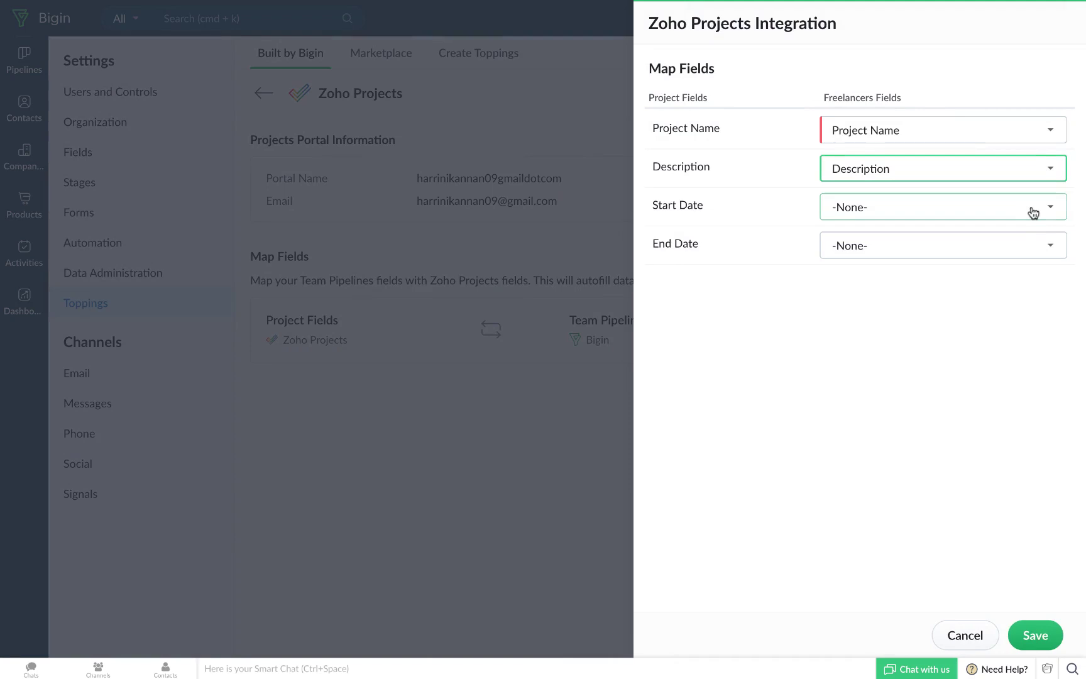
{"action": "left_click", "coordinate": [1033, 214]}
{"action": "left_click", "coordinate": [1021, 237]}
{"action": "left_click", "coordinate": [1003, 247]}
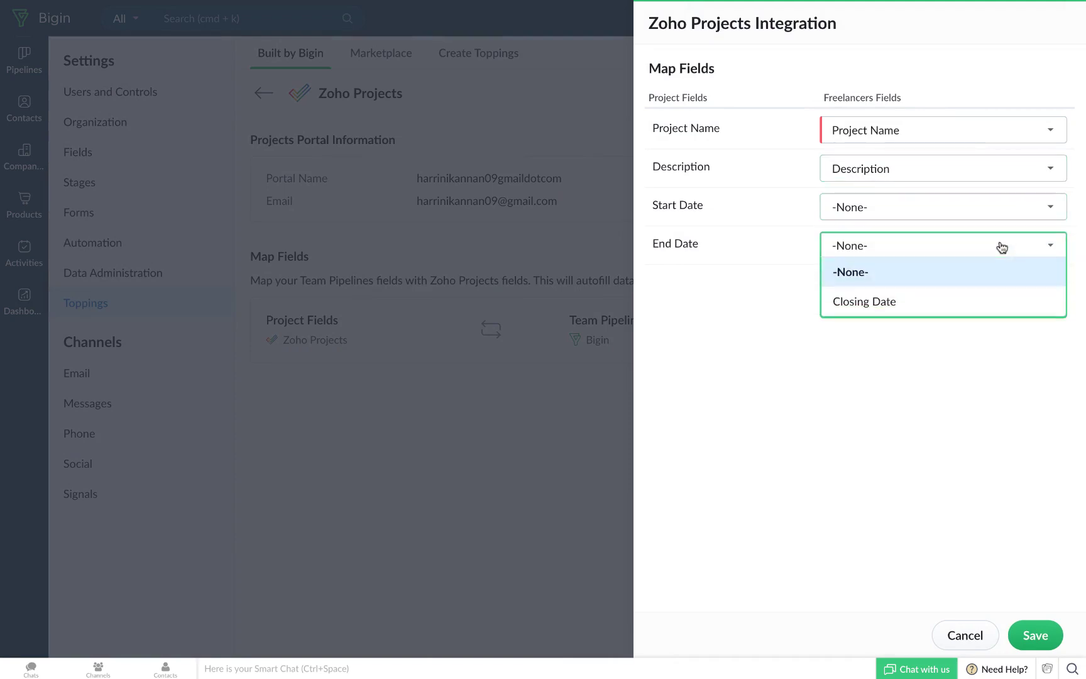
{"action": "left_click", "coordinate": [985, 303]}
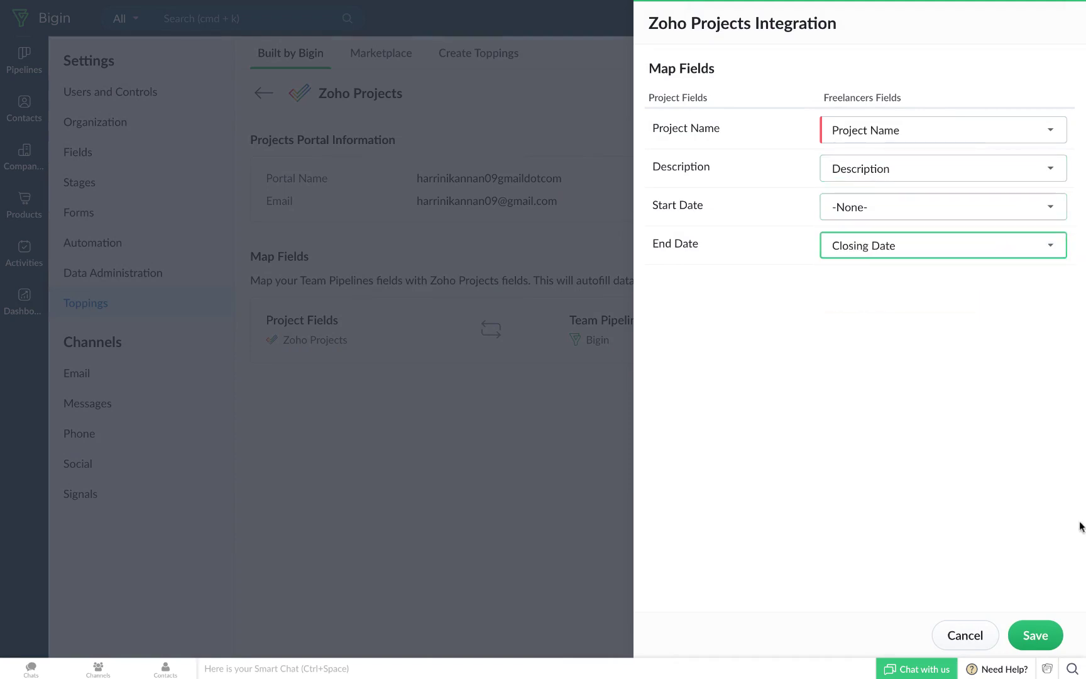
{"action": "left_click", "coordinate": [1039, 637]}
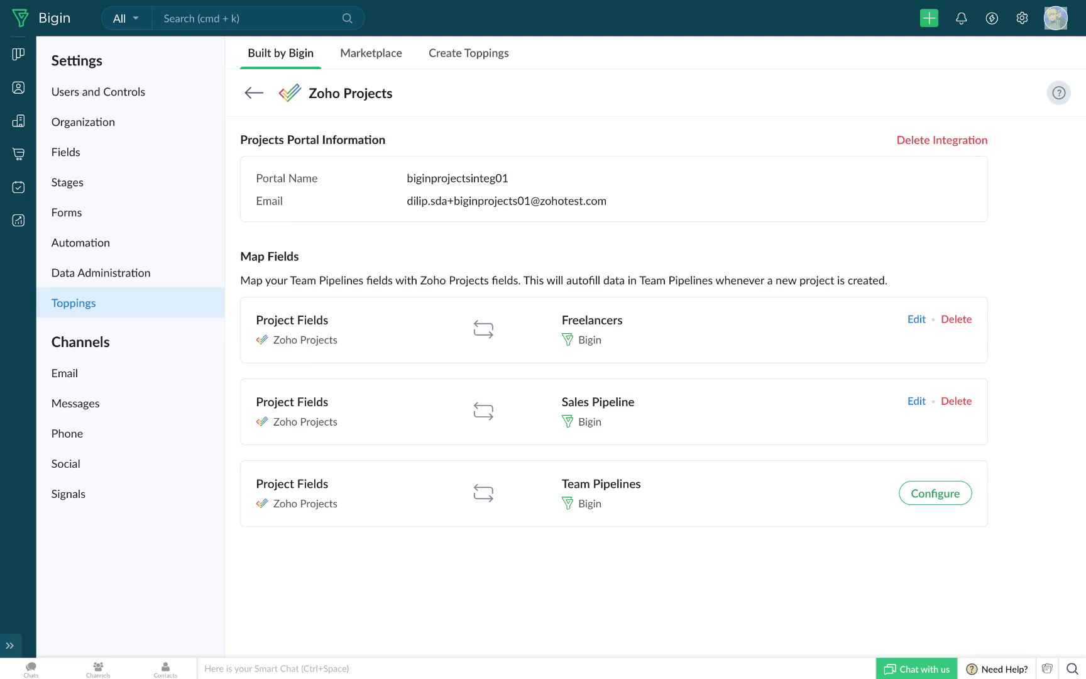
Step: From Sam's Bakery, start project 'Sam's Bakery Menu Design' beginning 10-08-2024 and continue to users
{"action": "left_click", "coordinate": [19, 54]}
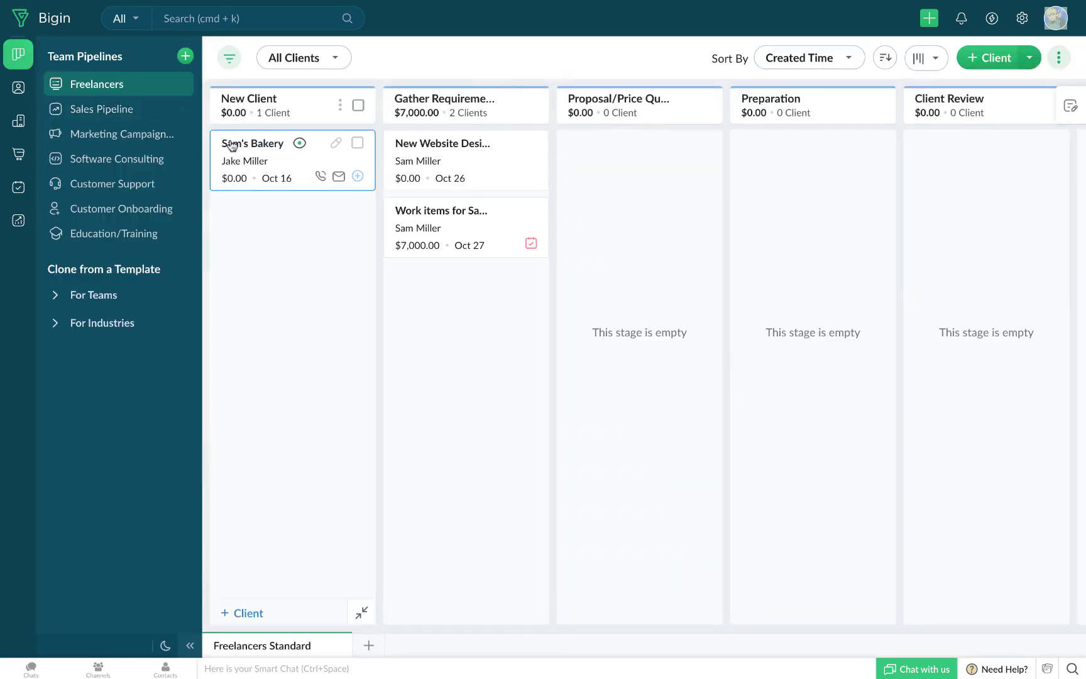
{"action": "left_click", "coordinate": [240, 148]}
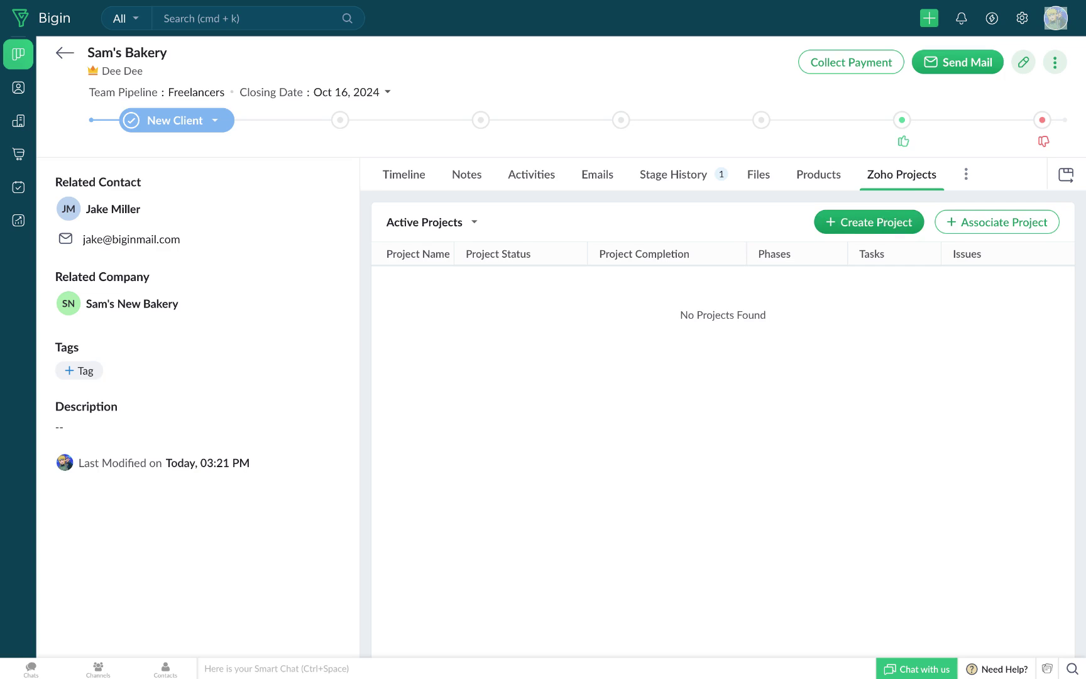
{"action": "left_click", "coordinate": [868, 222]}
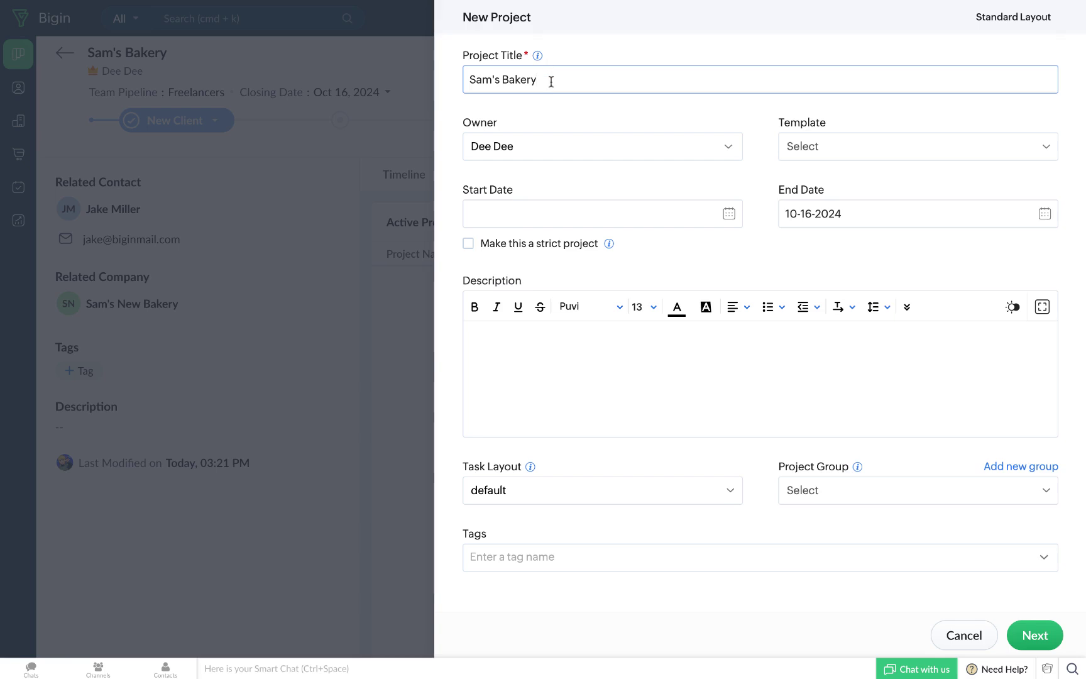
{"action": "type", "text": "Menu Desi"}
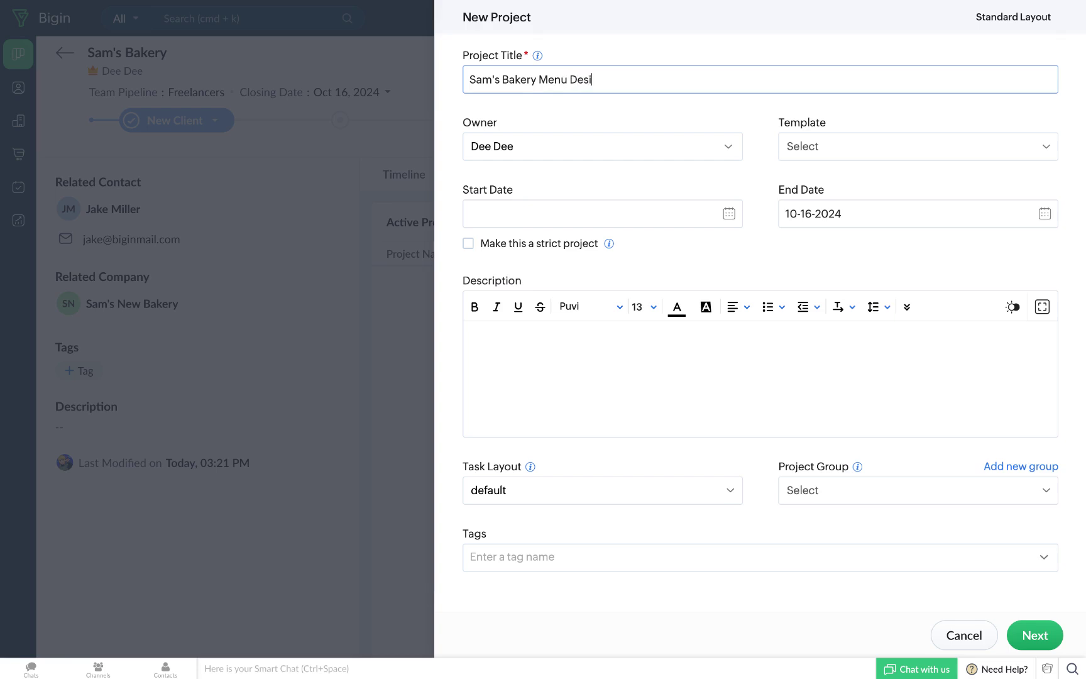
{"action": "type", "text": "gn"}
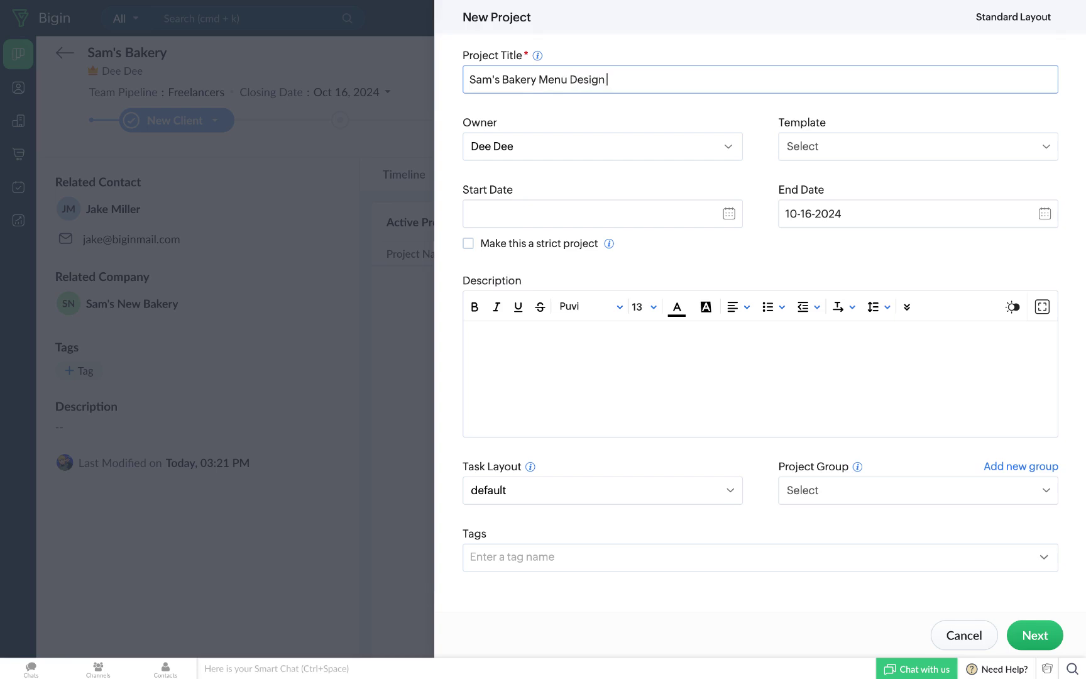
{"action": "left_click", "coordinate": [729, 215]}
{"action": "left_click", "coordinate": [565, 316]}
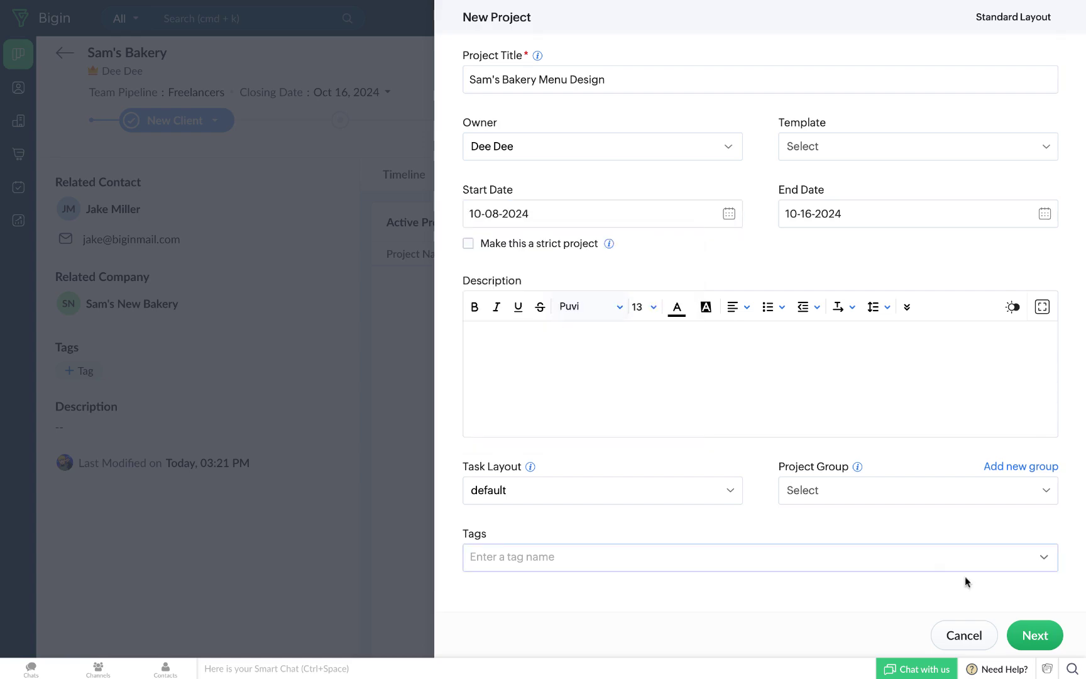
{"action": "left_click", "coordinate": [1024, 634]}
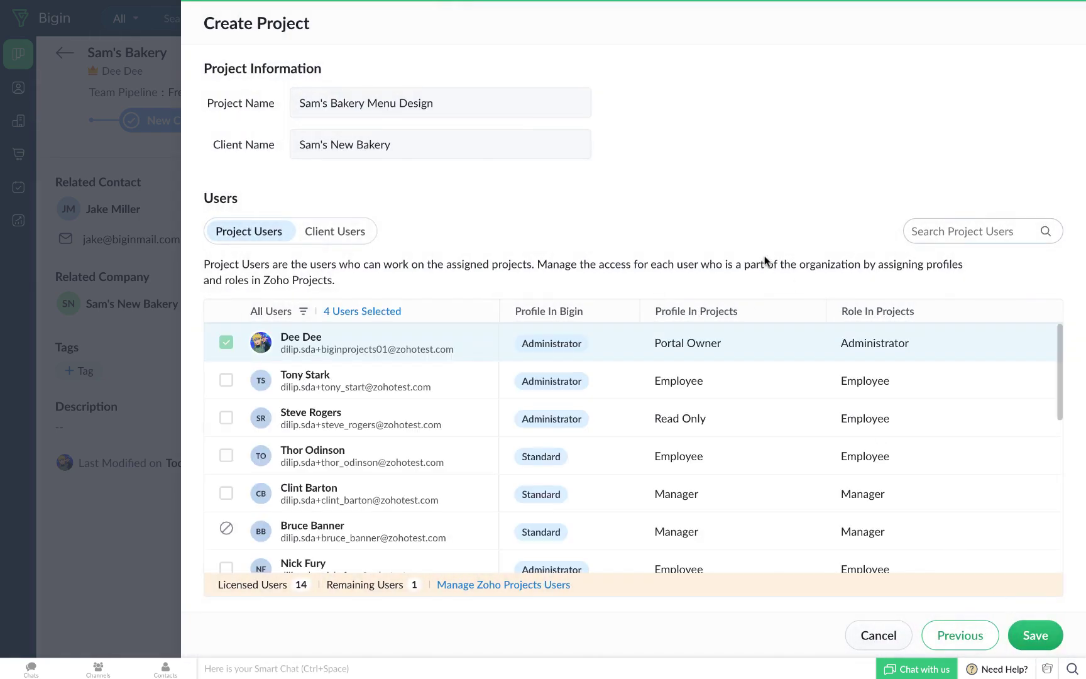
Step: Tick the remaining project users, review Client Users, and save the Sam's Bakery Menu Design project
{"action": "left_click", "coordinate": [226, 379]}
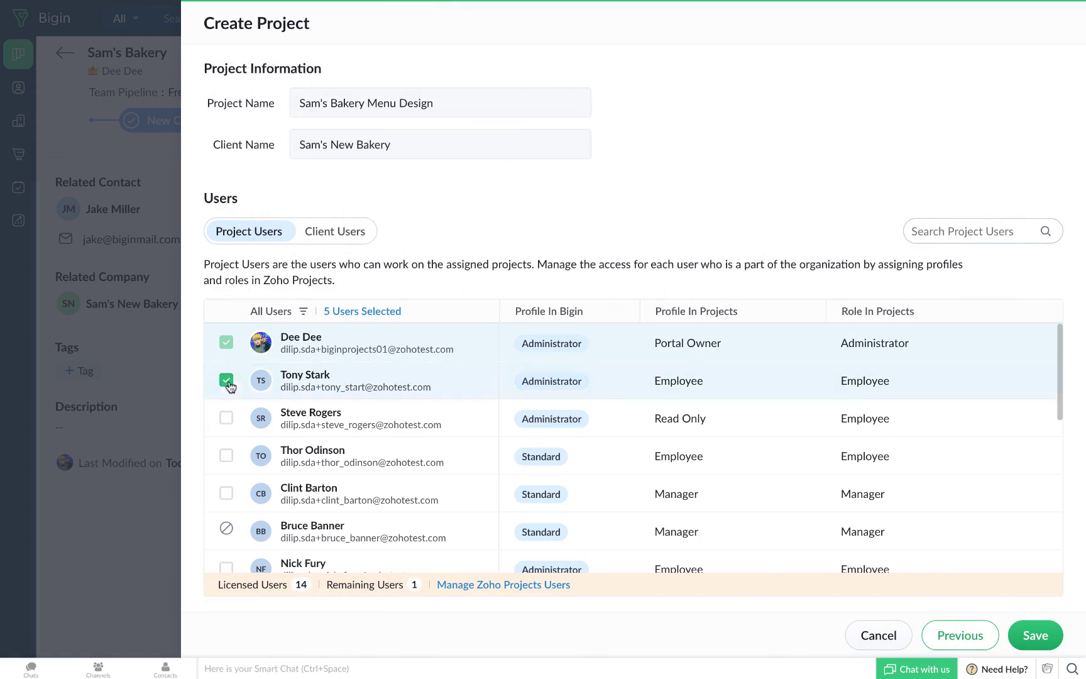
{"action": "left_click", "coordinate": [226, 418]}
{"action": "left_click", "coordinate": [227, 455]}
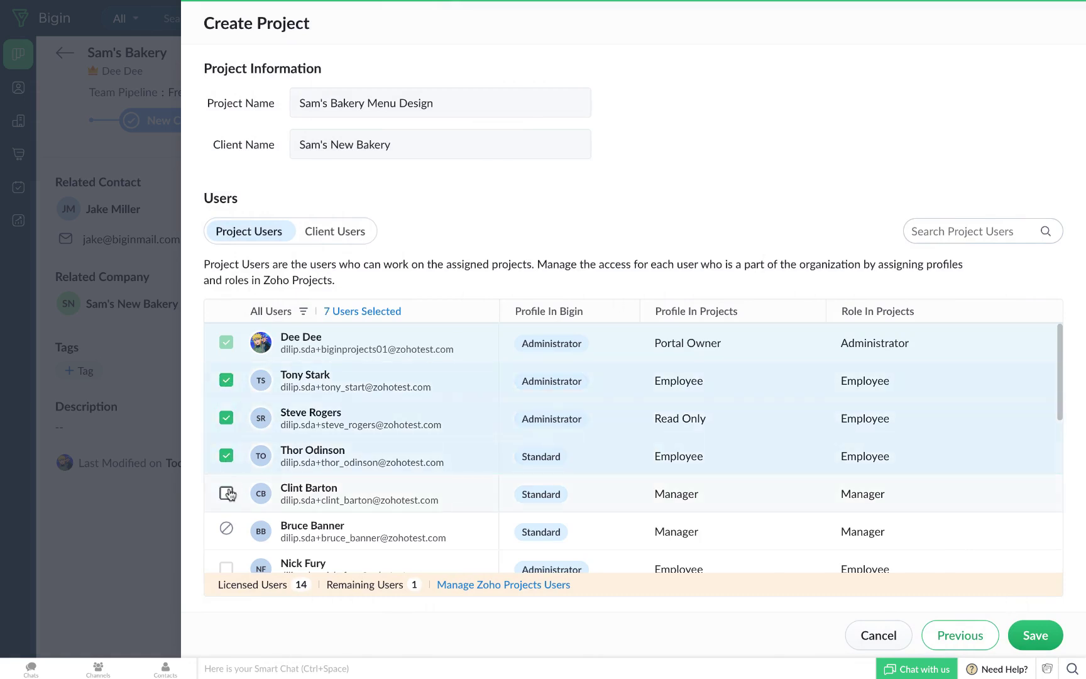
{"action": "left_click", "coordinate": [228, 493]}
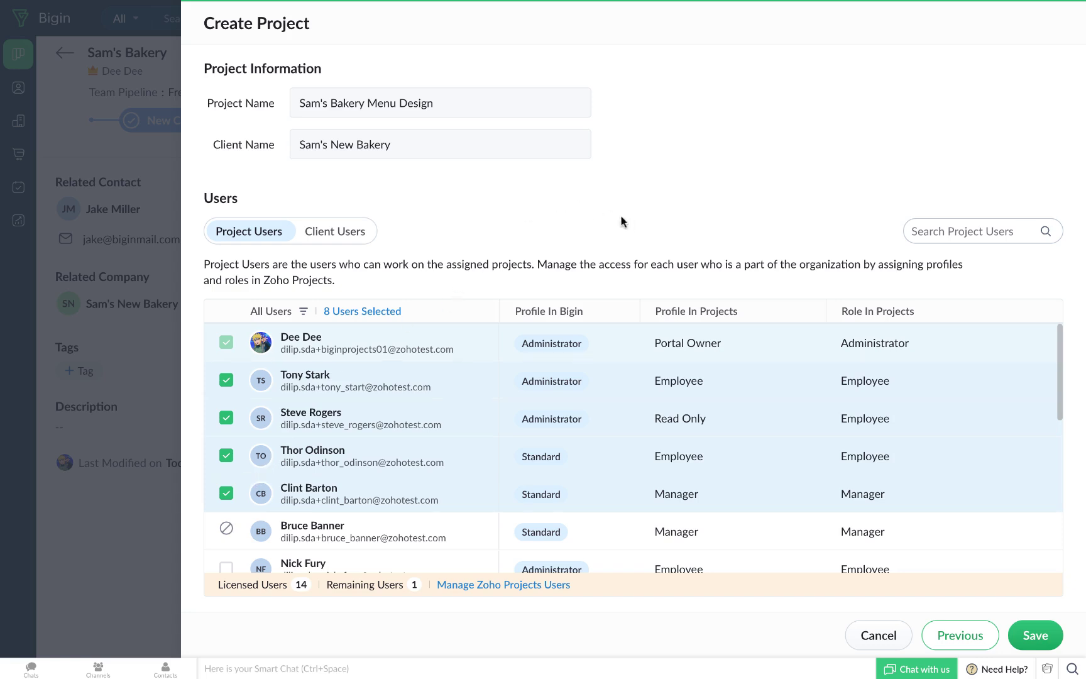
{"action": "left_click", "coordinate": [359, 239]}
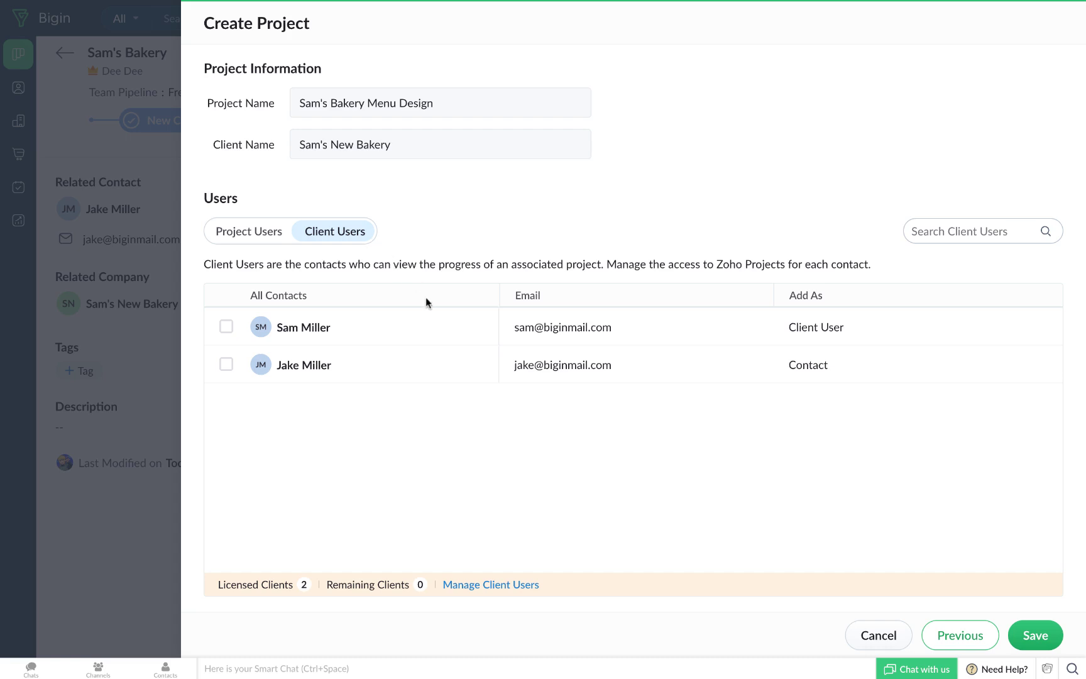
{"action": "left_click", "coordinate": [1053, 634]}
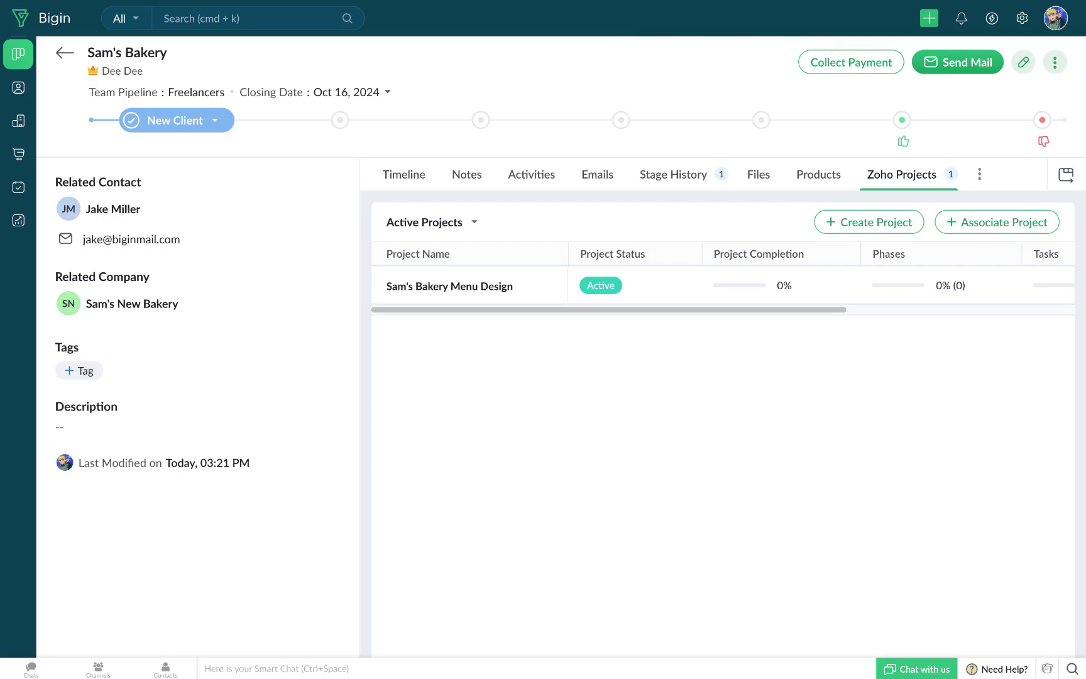
Step: Associate existing project DI-281, New Website Design for Sam's Bakery, with the Sam's Bakery deal
{"action": "left_click", "coordinate": [982, 226]}
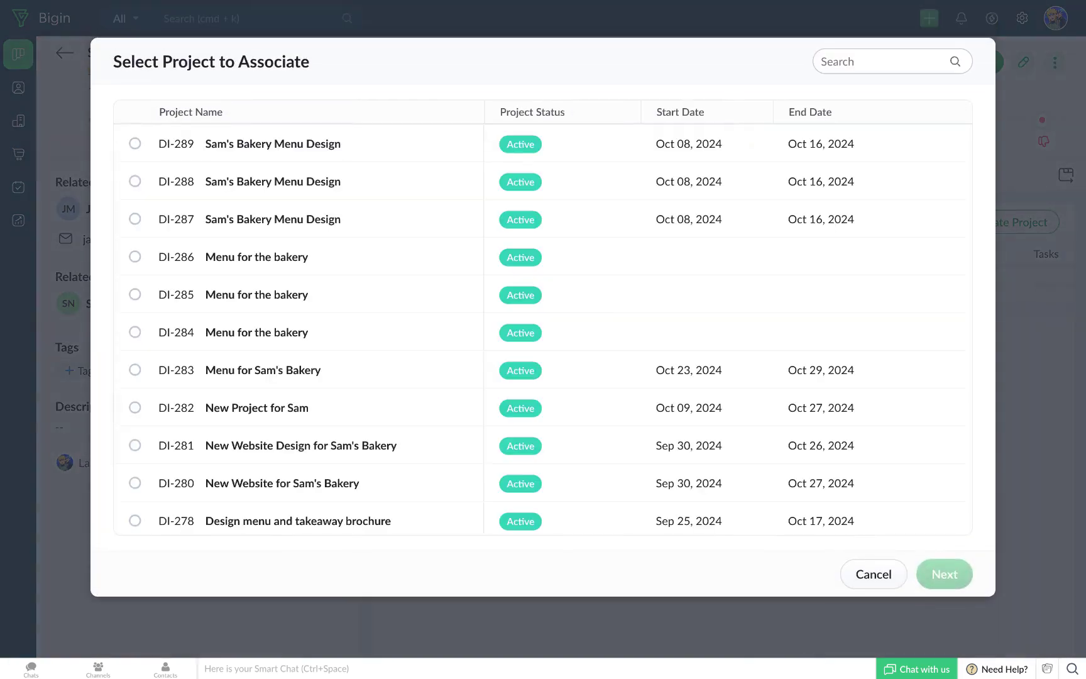
{"action": "left_click", "coordinate": [134, 445]}
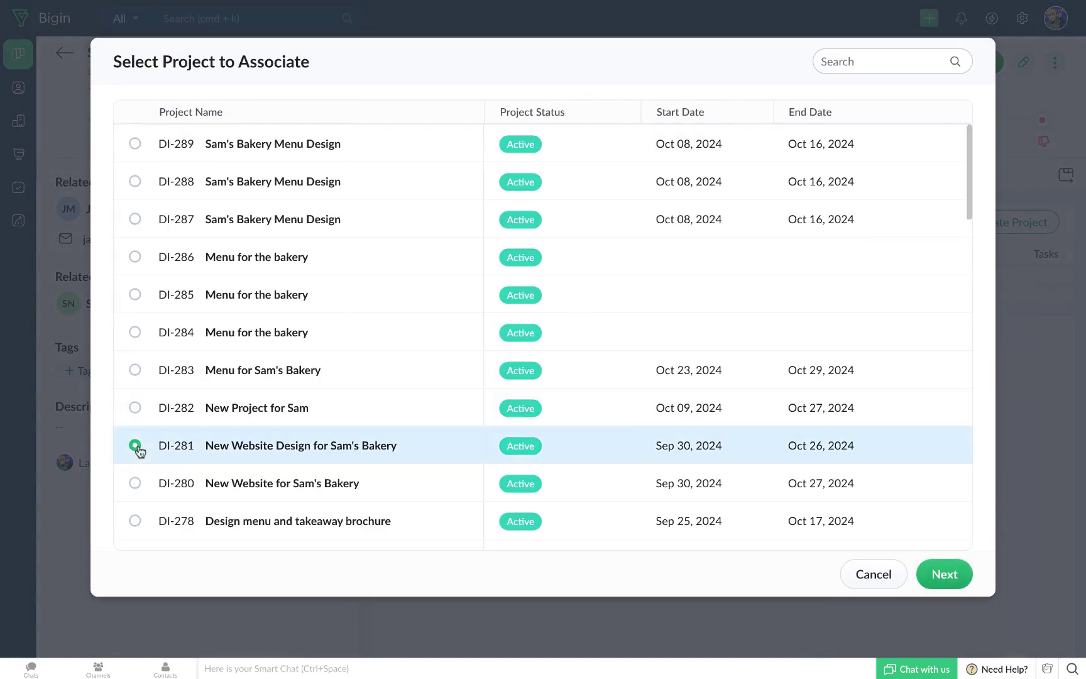
{"action": "left_click", "coordinate": [941, 575]}
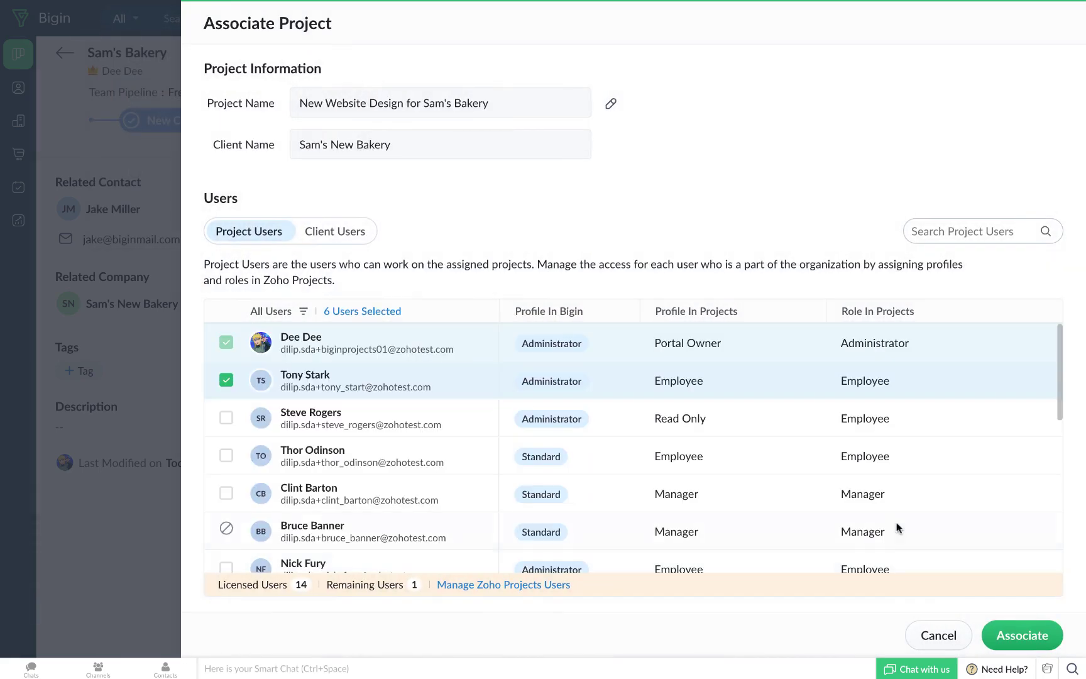
{"action": "left_click", "coordinate": [348, 239]}
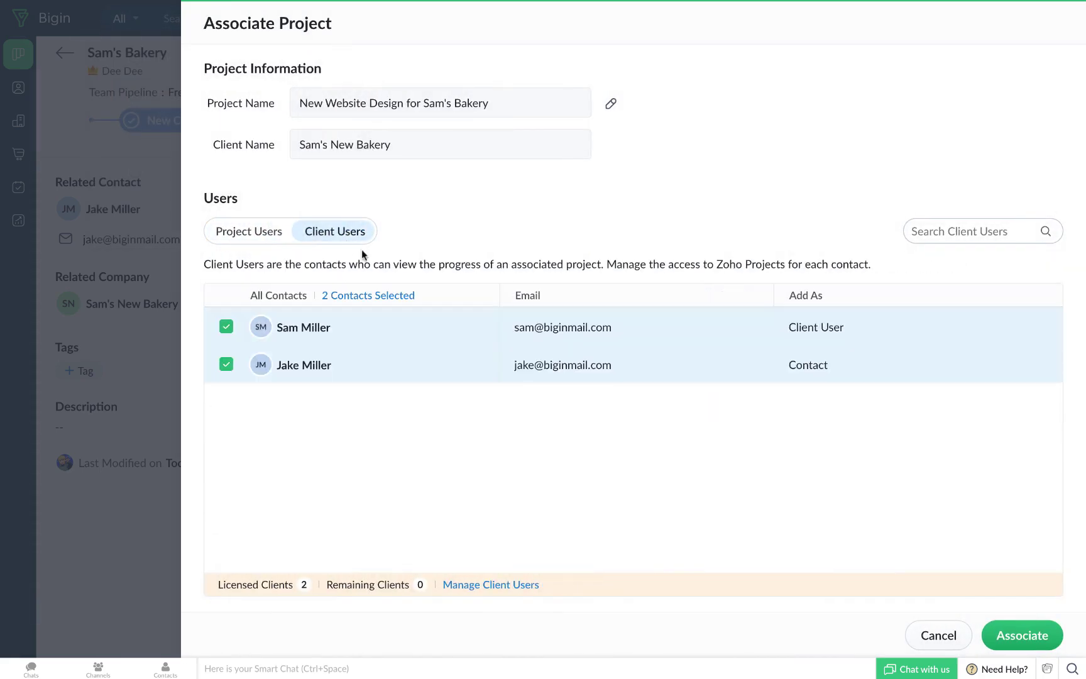
{"action": "left_click", "coordinate": [1018, 636]}
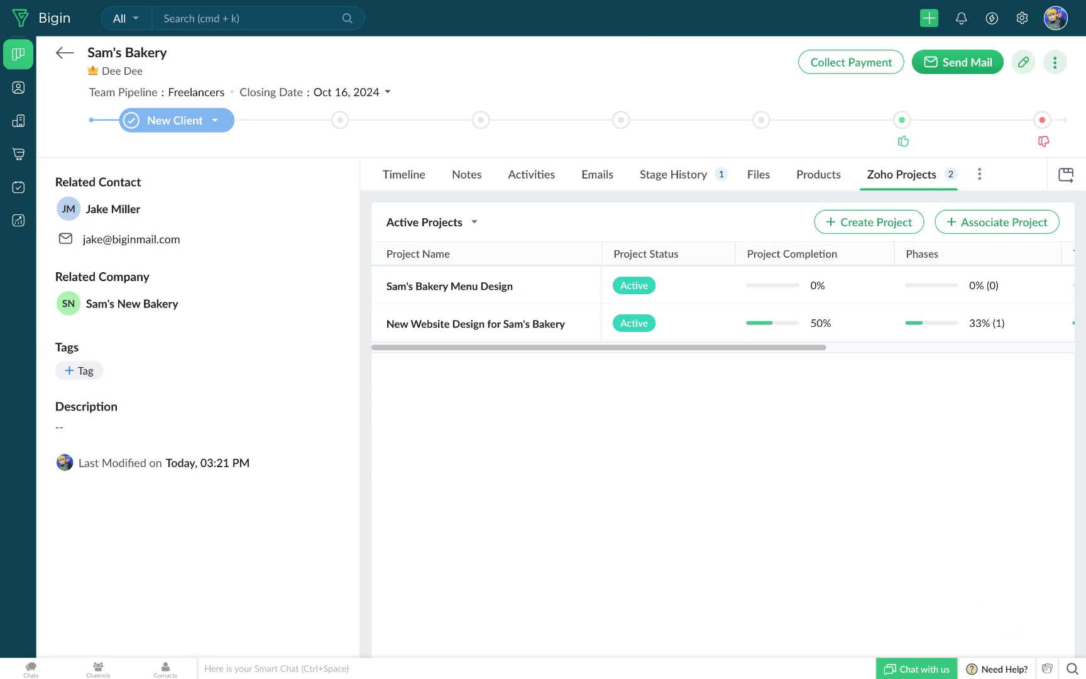
Step: Open the New Website Design for Sam's Bakery dashboard to review task status and overdue items
{"action": "left_click", "coordinate": [506, 325]}
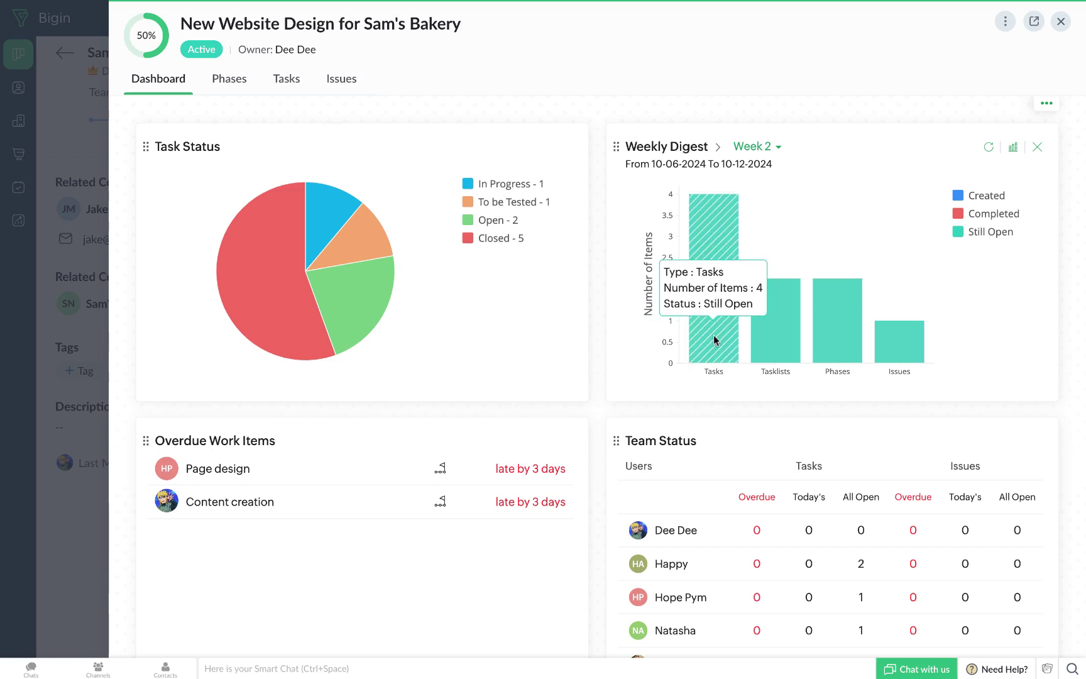
{"action": "mouse_move", "coordinate": [784, 338]}
{"action": "mouse_move", "coordinate": [902, 355]}
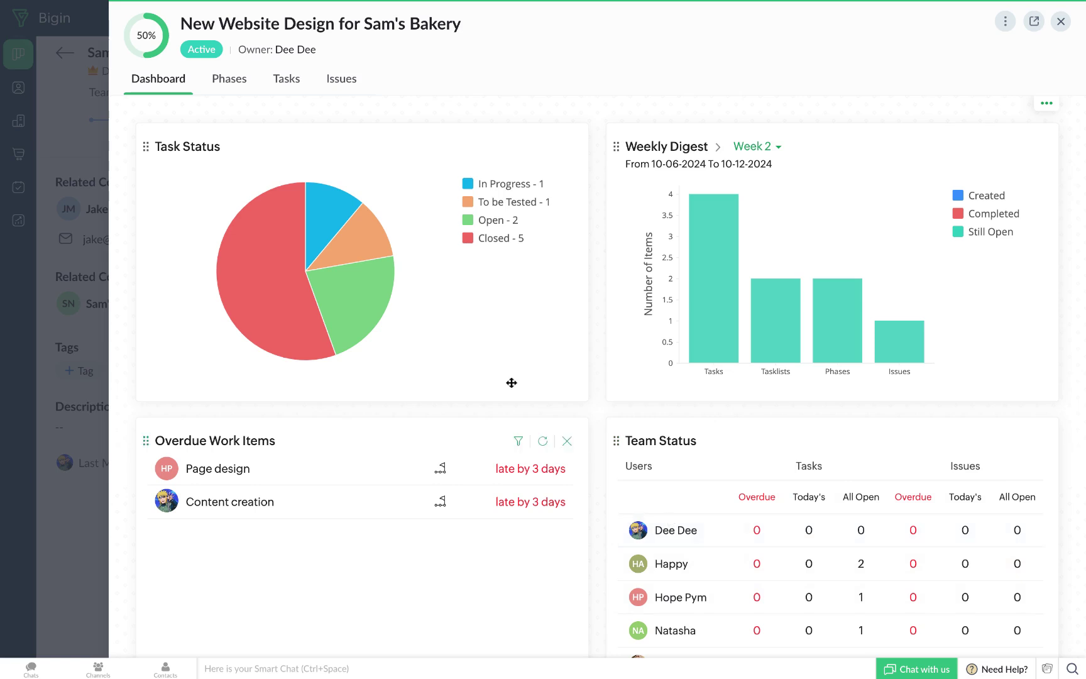
Step: Move from the project's Phases to Tasks, check the List view options, and open the task Filter
{"action": "left_click", "coordinate": [243, 83]}
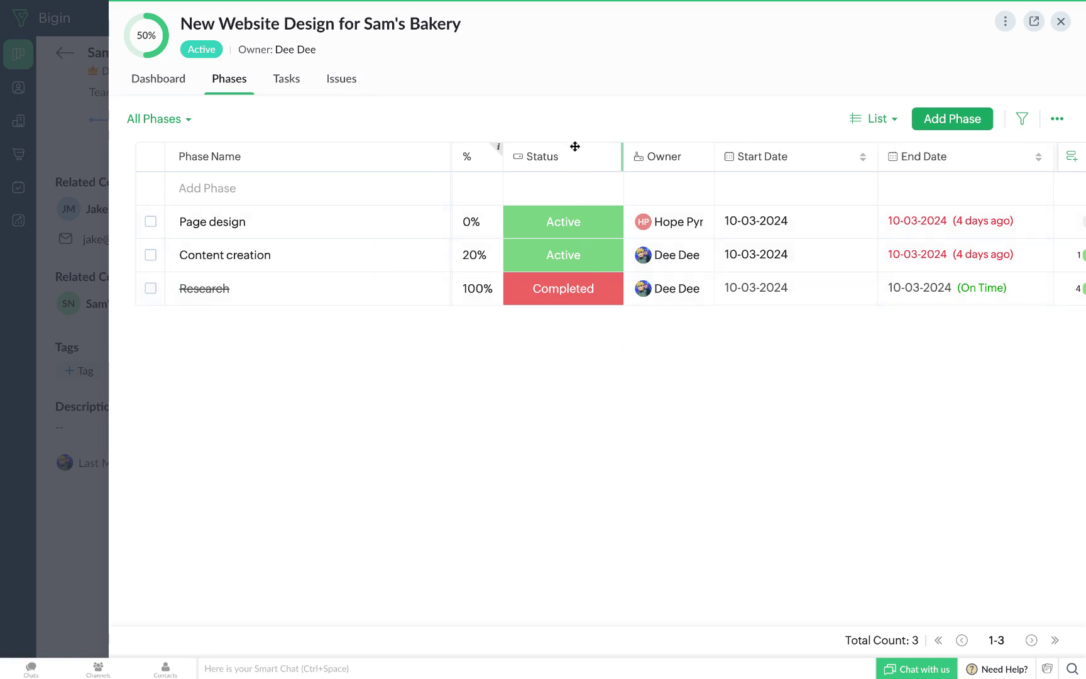
{"action": "left_click", "coordinate": [294, 83]}
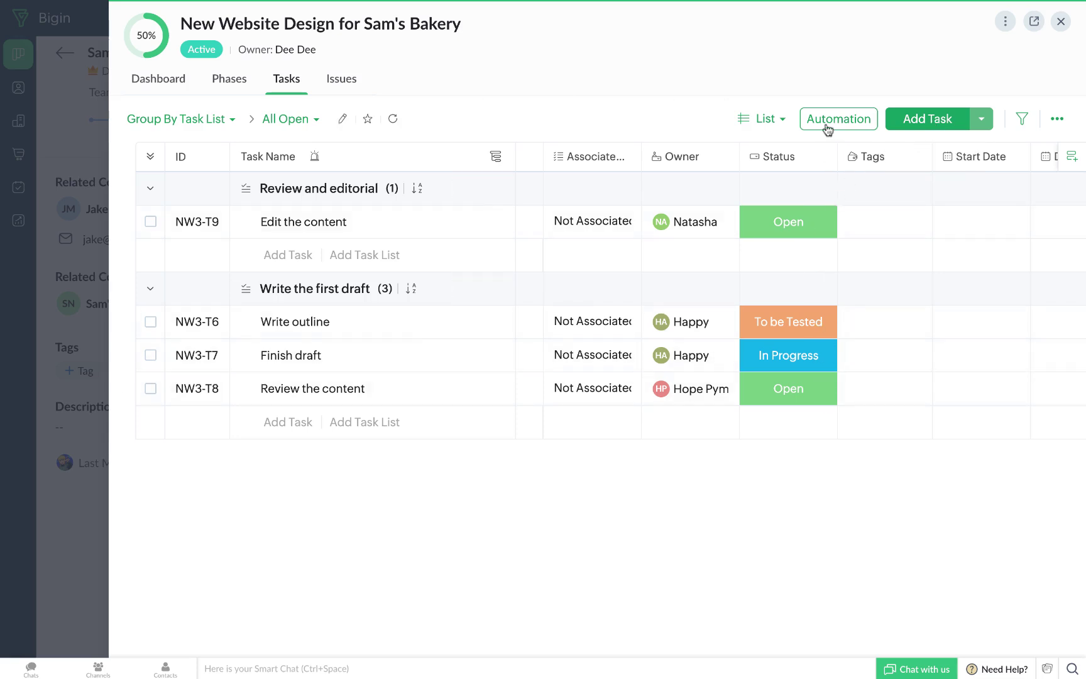
{"action": "left_click", "coordinate": [775, 121]}
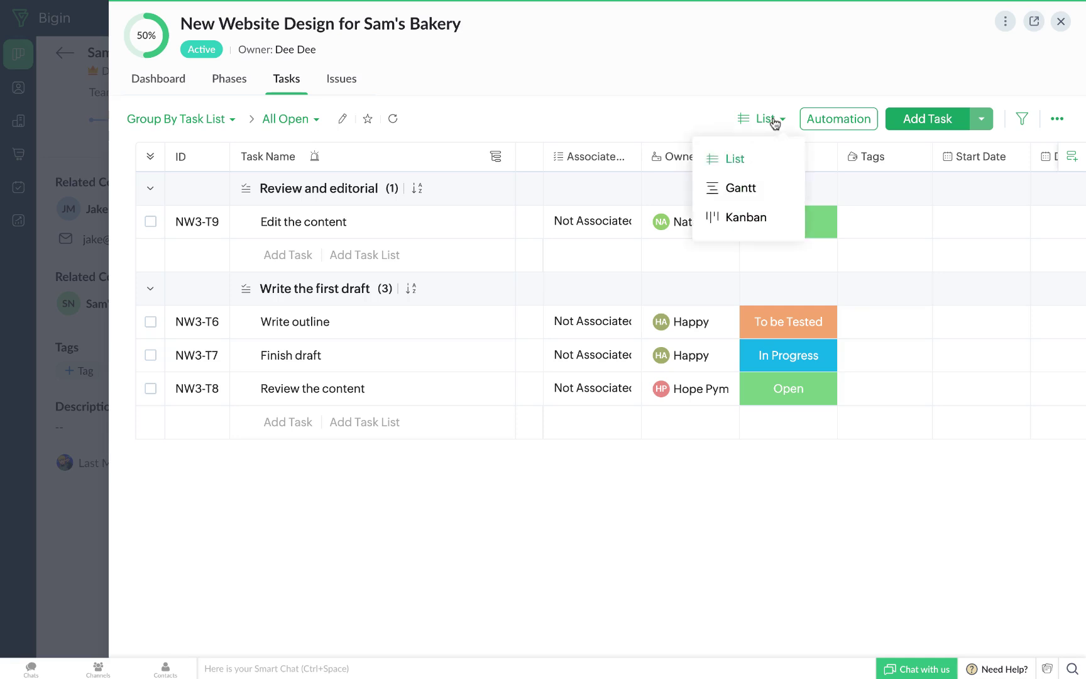
{"action": "left_click", "coordinate": [1023, 120]}
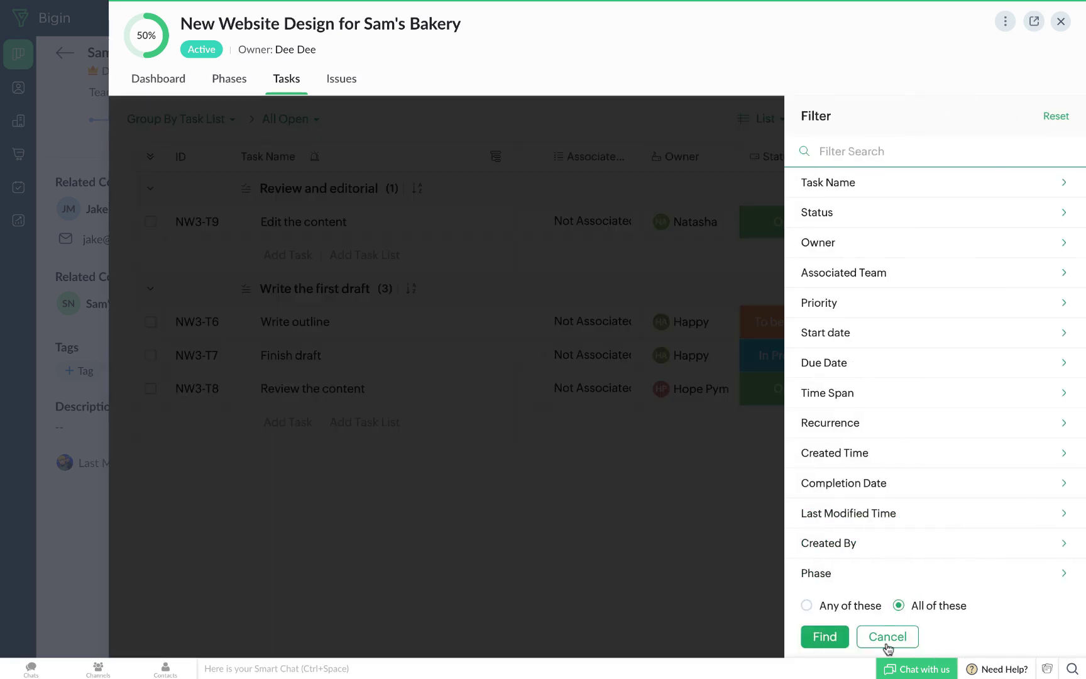
Step: Cancel the task filter, review the four task Workflow Rules, then close them
{"action": "left_click", "coordinate": [885, 643]}
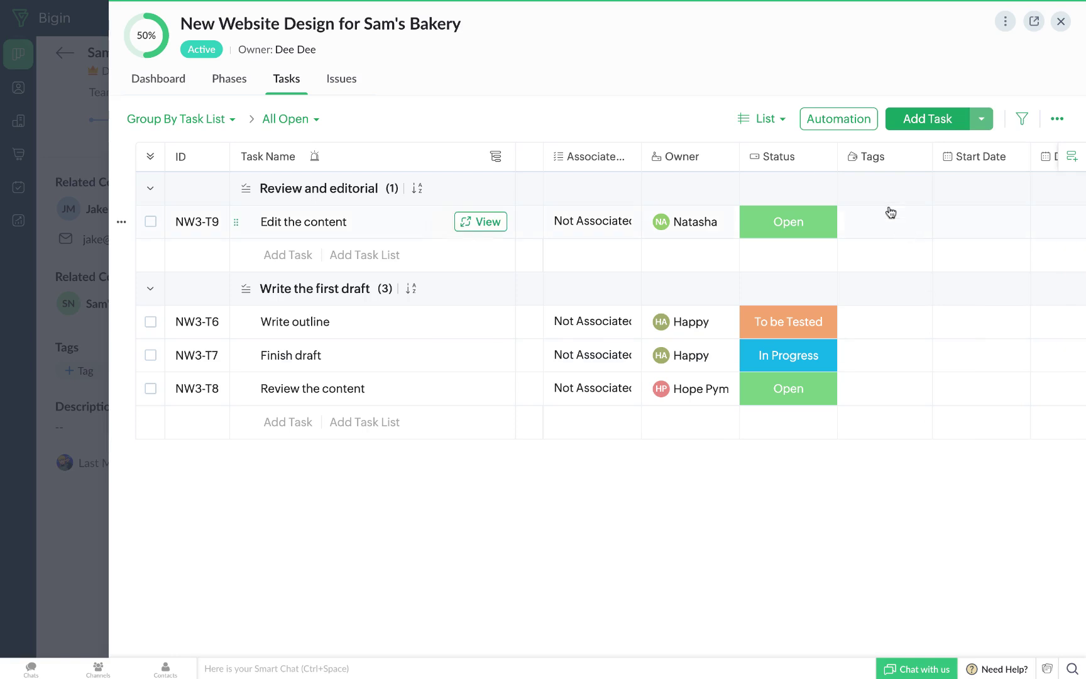
{"action": "left_click", "coordinate": [834, 130]}
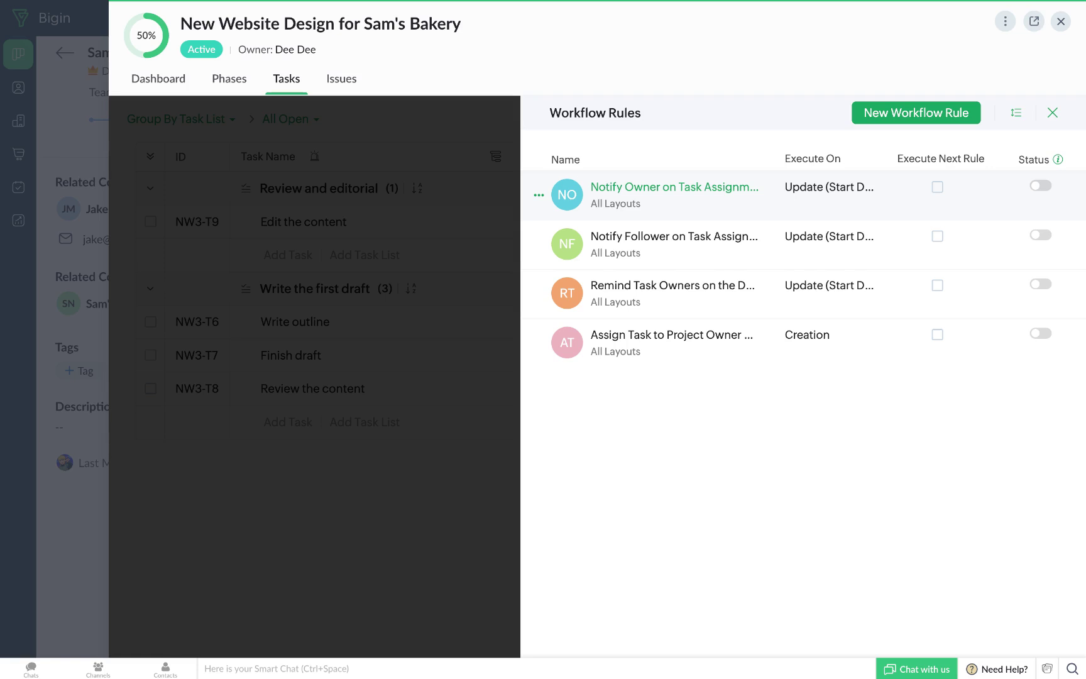
{"action": "left_click", "coordinate": [1053, 113]}
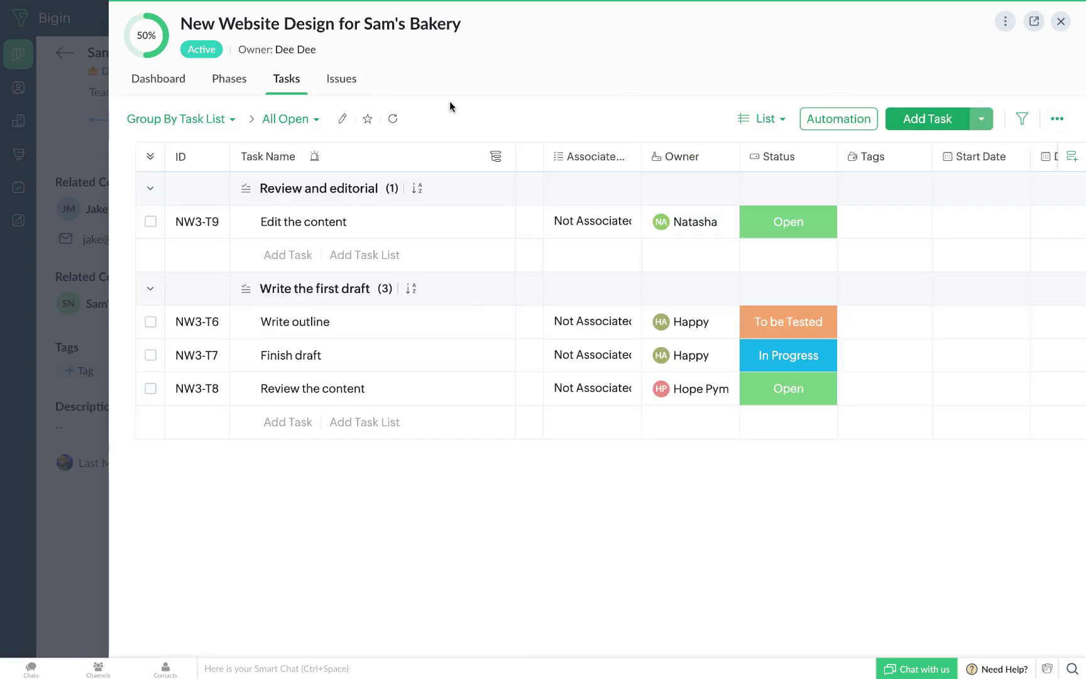
Step: Switch the project panel to Issues to see the in-progress SEO tool not responsive issue
{"action": "left_click", "coordinate": [355, 88]}
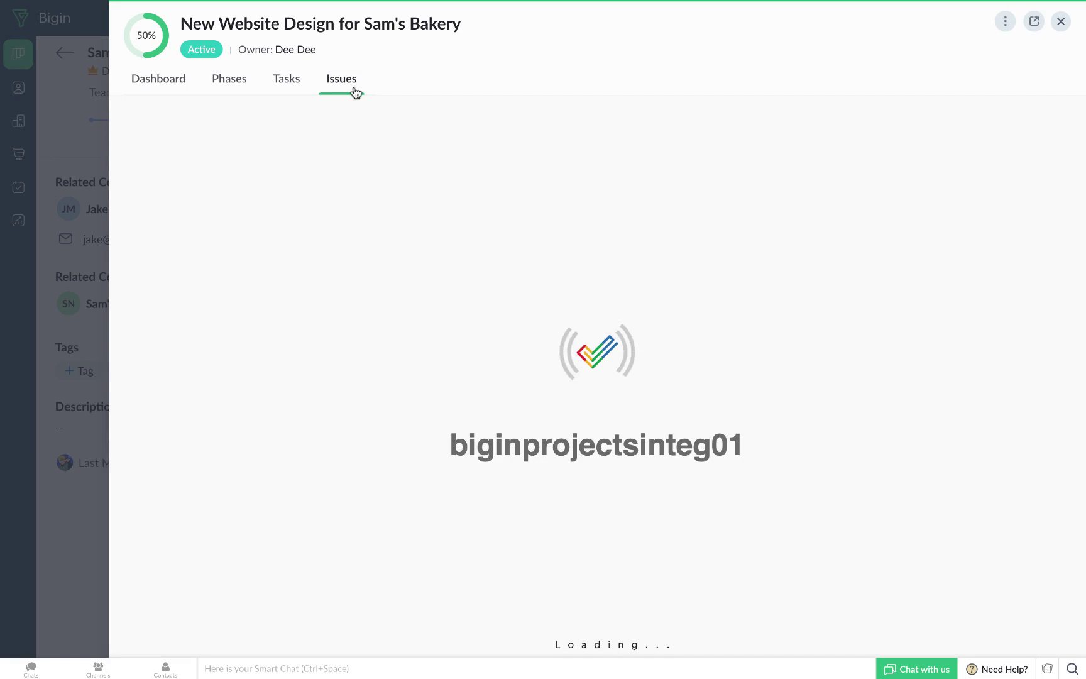